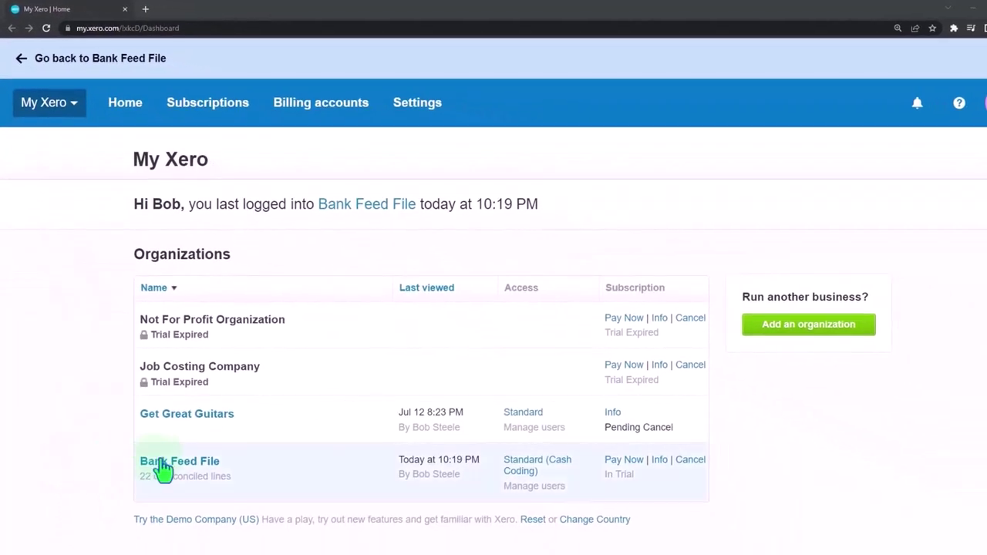
Step: Open the Bank Feed File organization from the My Xero Organizations list
click(164, 463)
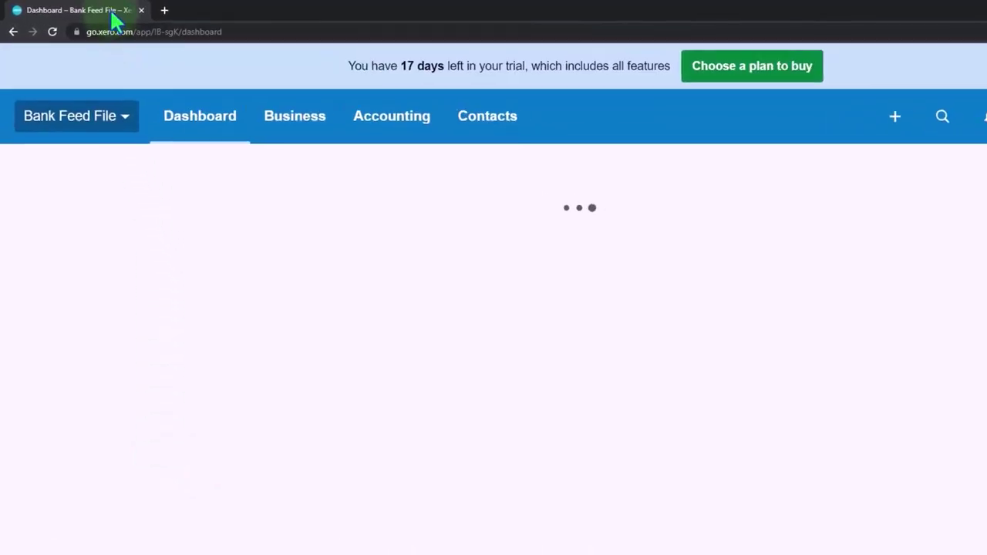
Step: Duplicate the dashboard browser tab twice
right_click(112, 20)
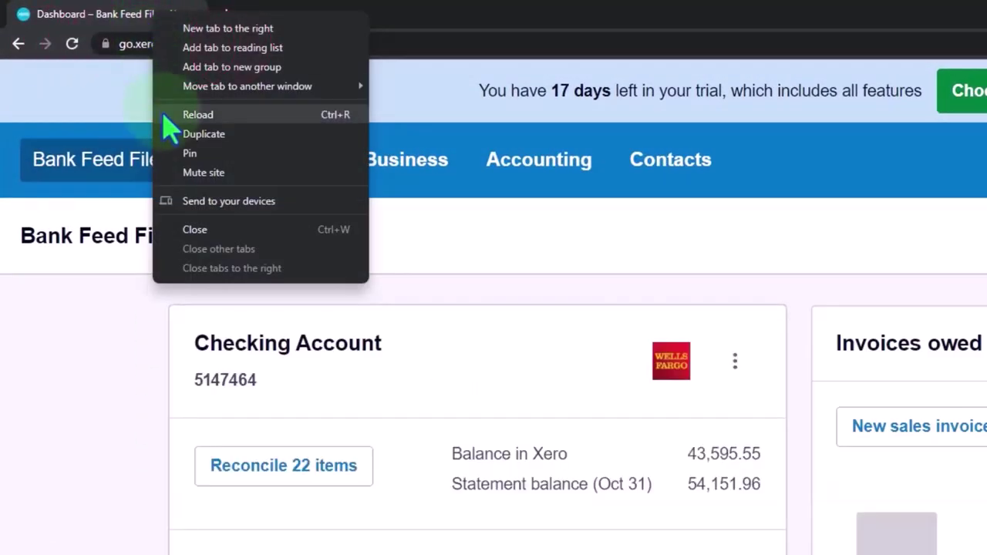
click(254, 136)
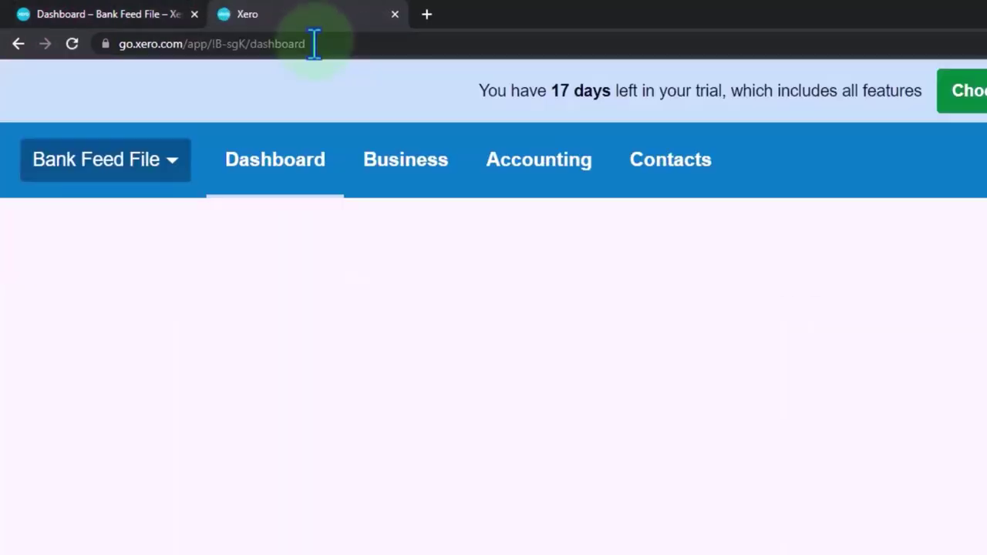
right_click(314, 19)
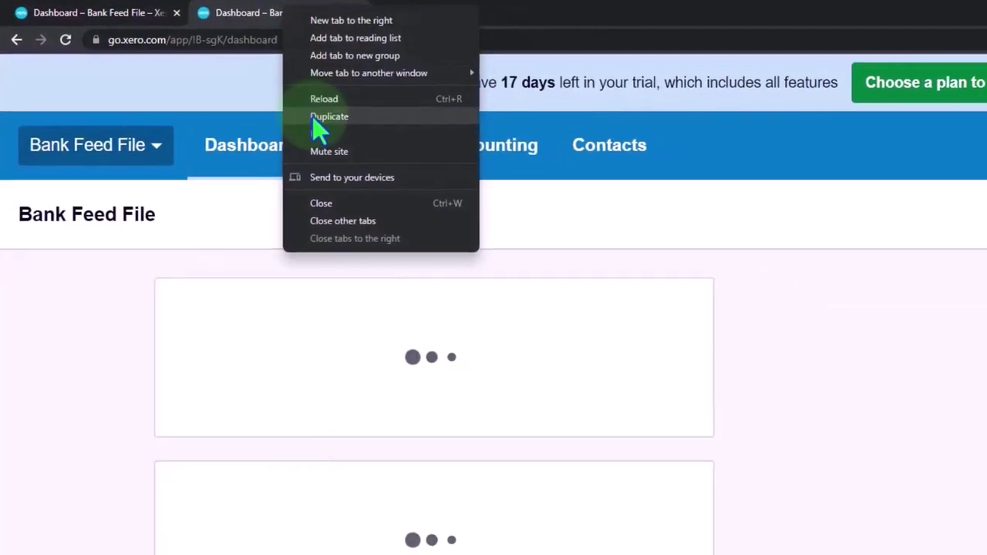
click(352, 124)
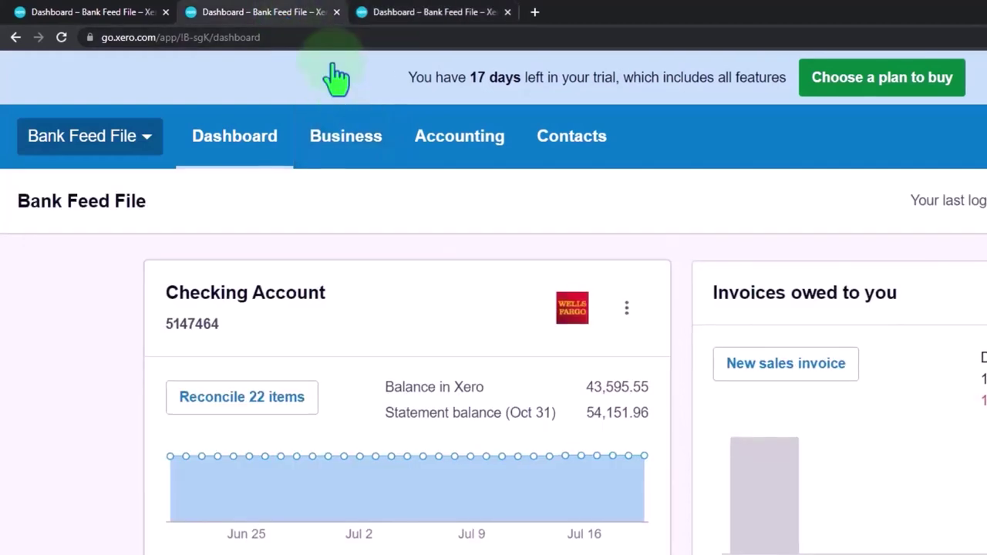
Step: Open the Balance Sheet in the second copy and the Income Statement in the third
click(461, 140)
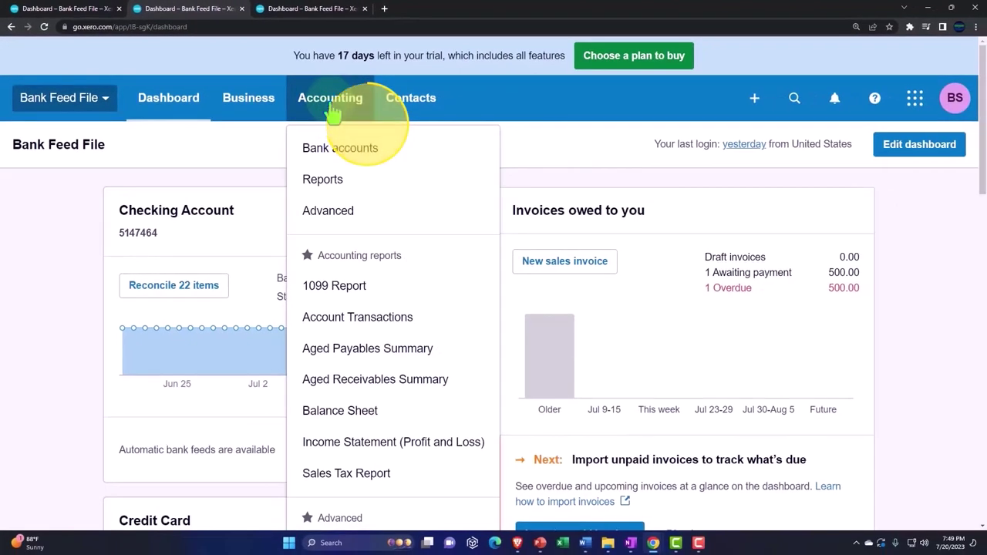
click(378, 420)
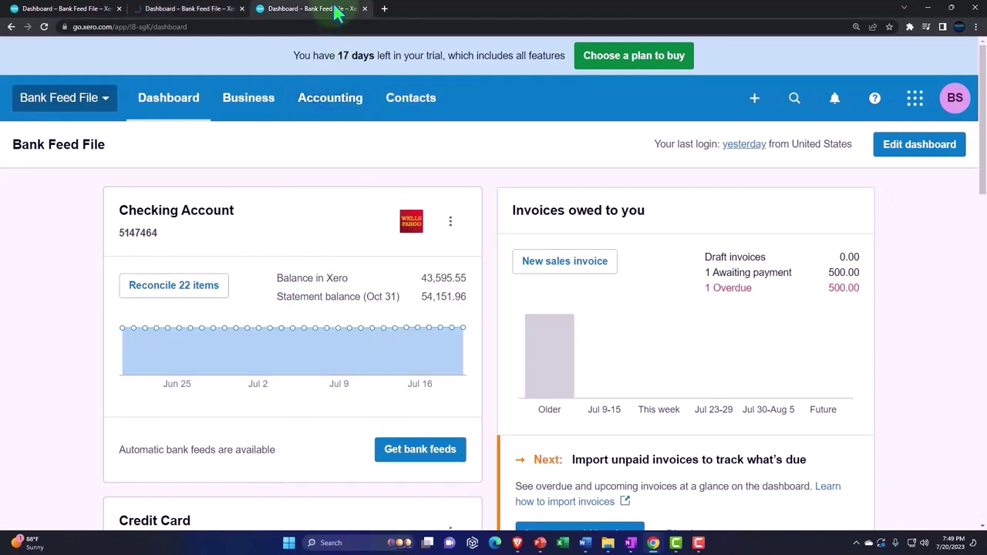
click(332, 105)
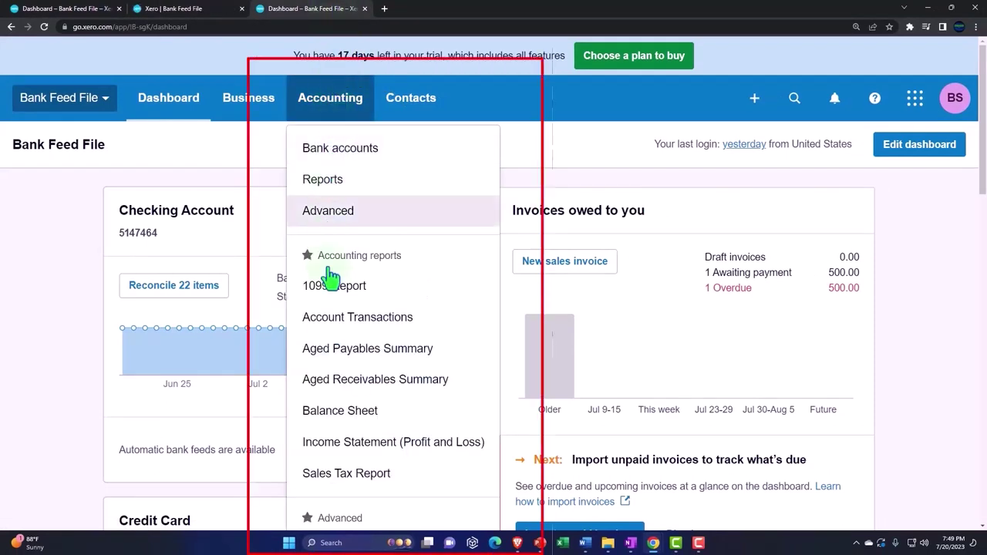
click(422, 453)
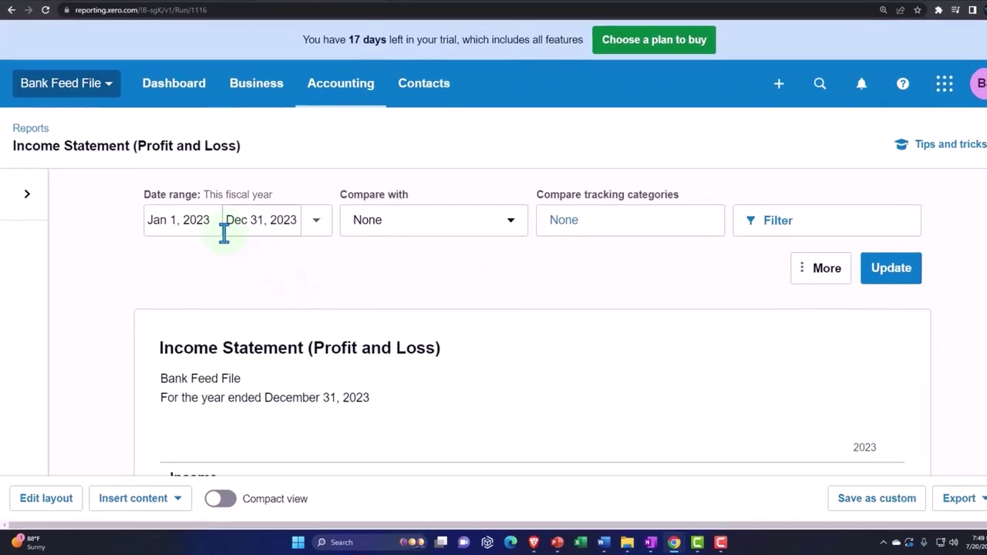
Step: Set the Income Statement range to Jan 1, 2022 – Dec 31, 2022 and update it
click(219, 227)
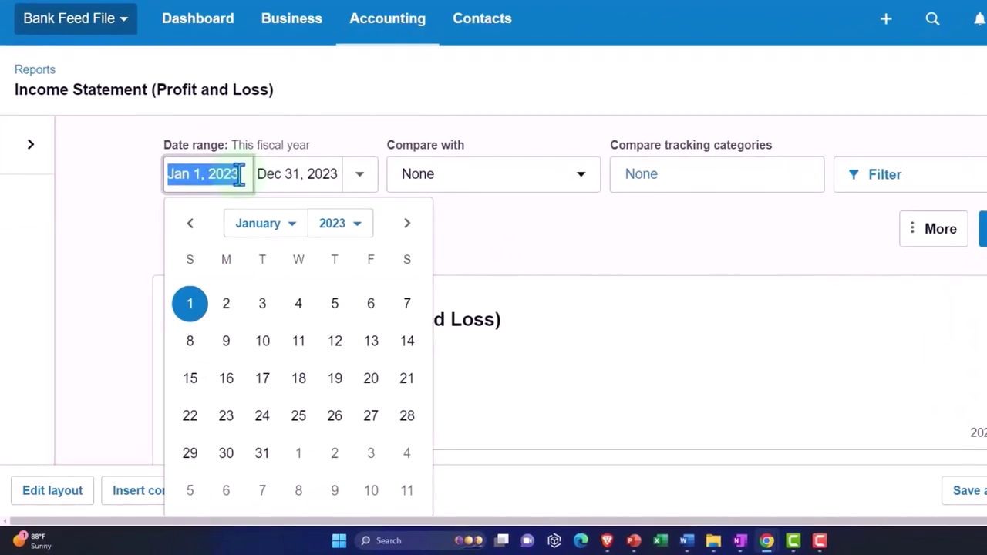
click(256, 273)
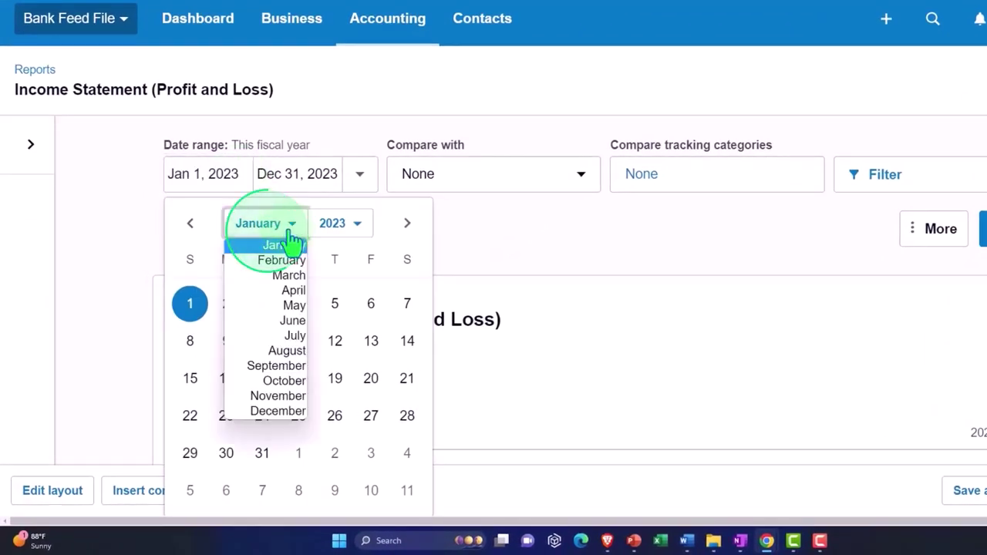
click(288, 246)
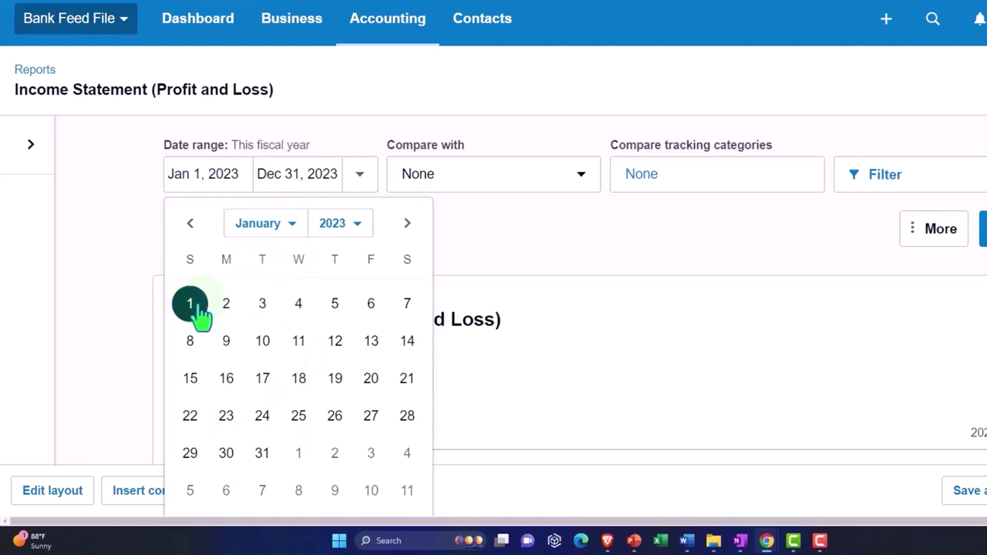
click(361, 231)
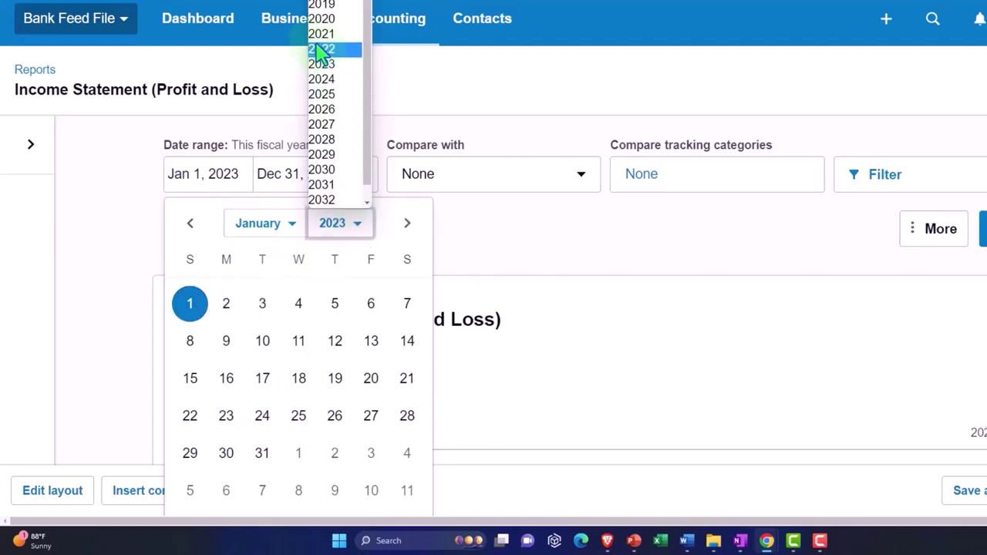
click(328, 49)
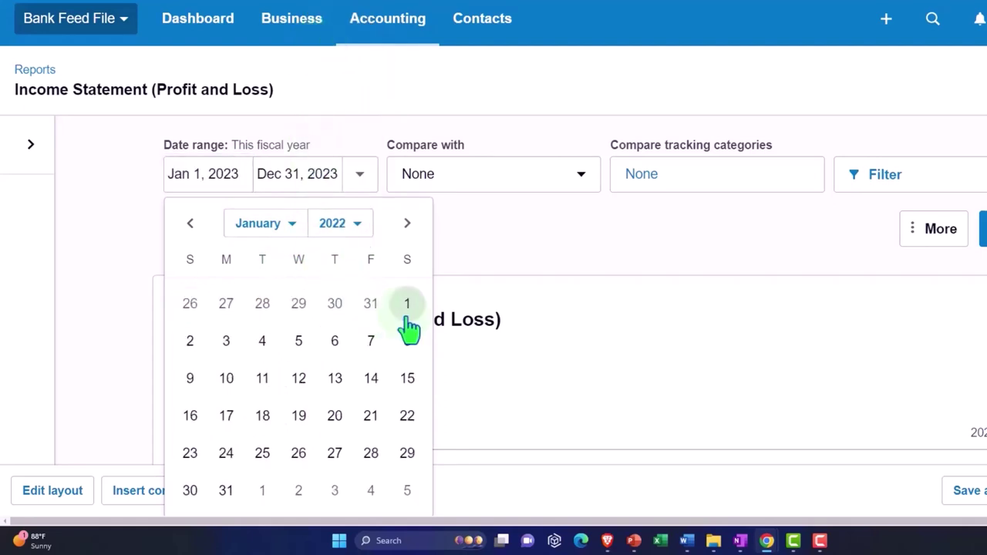
click(381, 332)
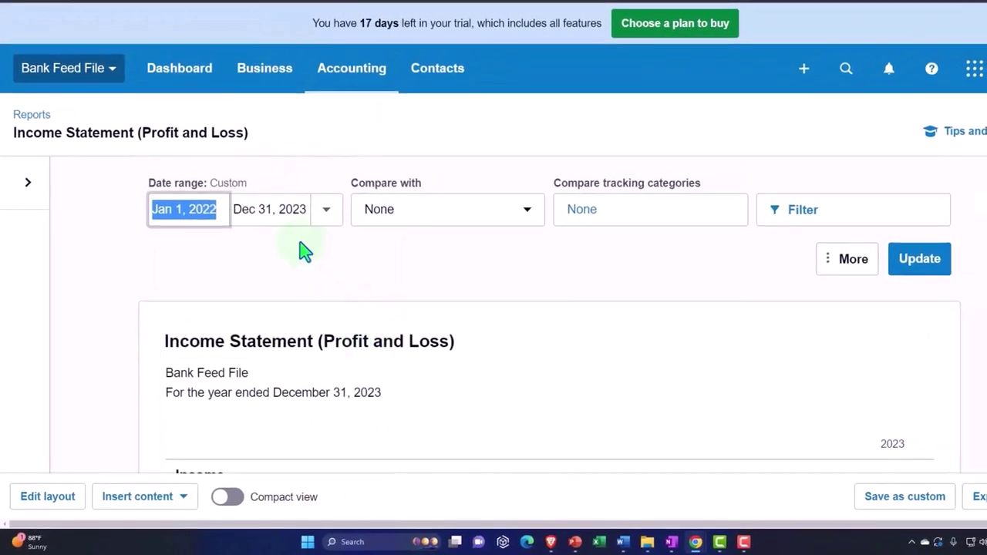
click(300, 207)
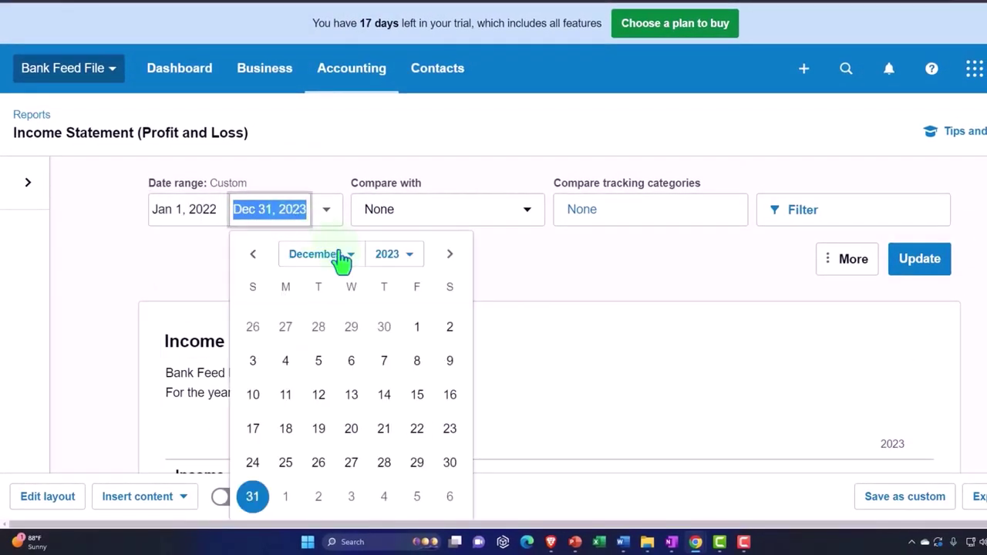
click(390, 261)
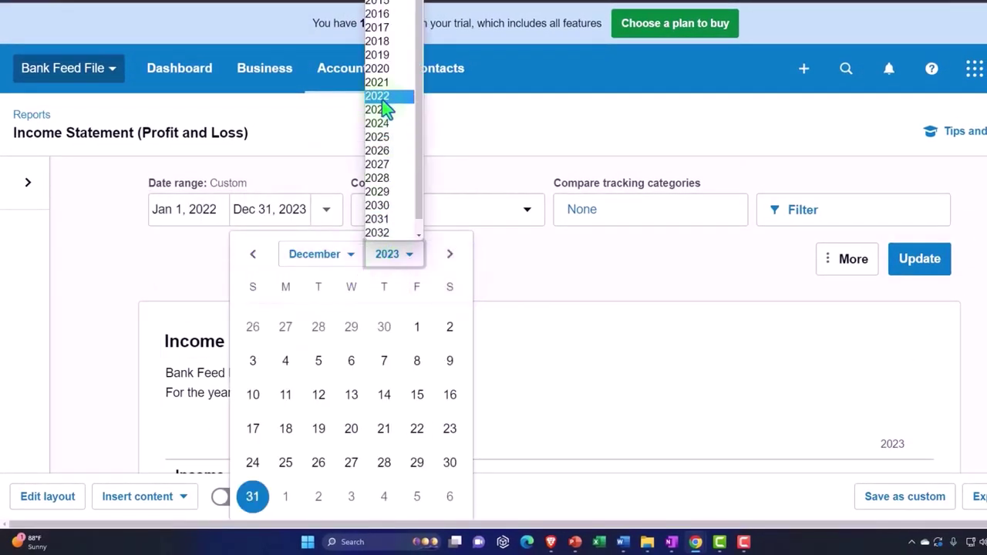
click(380, 96)
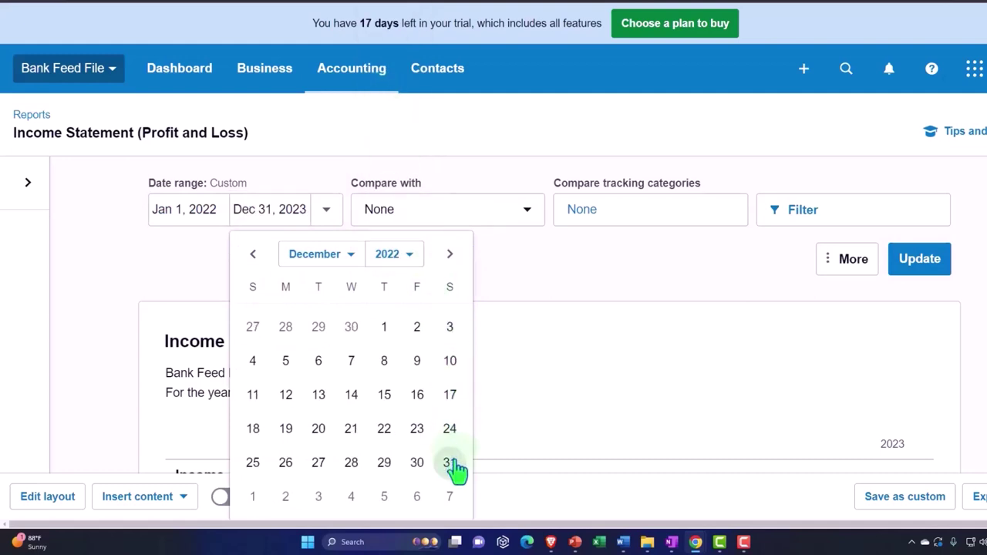
click(450, 463)
click(915, 262)
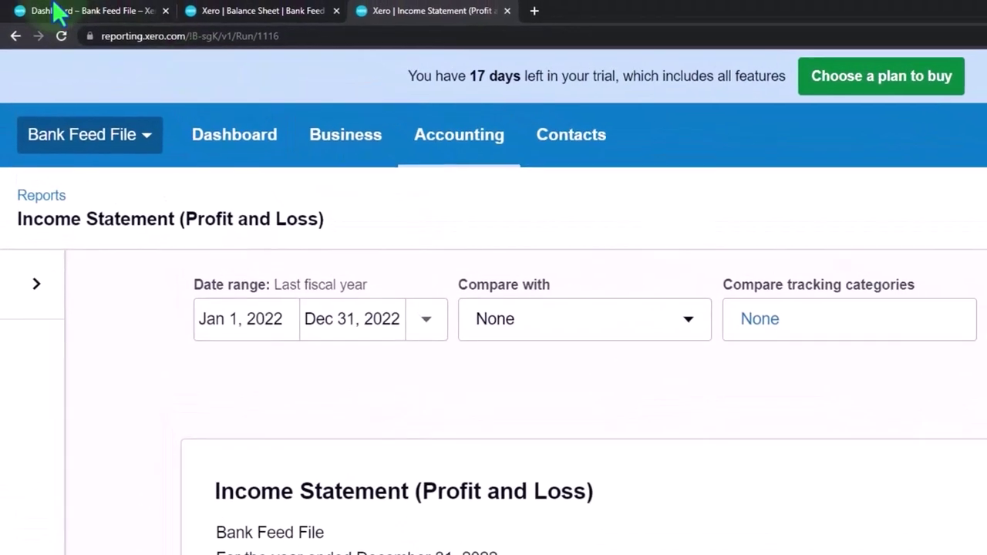
Step: In the first tab, open Checking Account under Bank accounts and show its Reconcile (22) lines
click(58, 13)
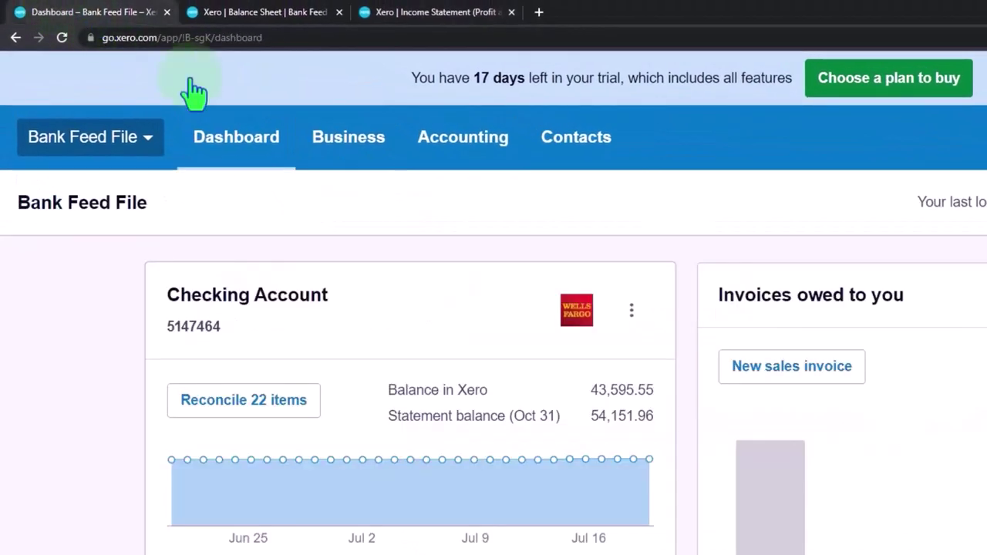
click(463, 154)
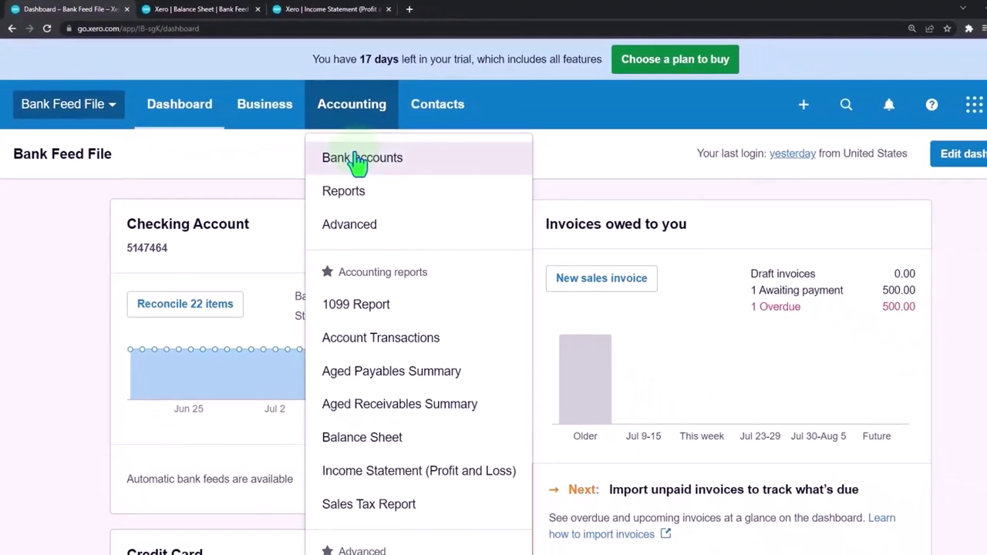
click(401, 176)
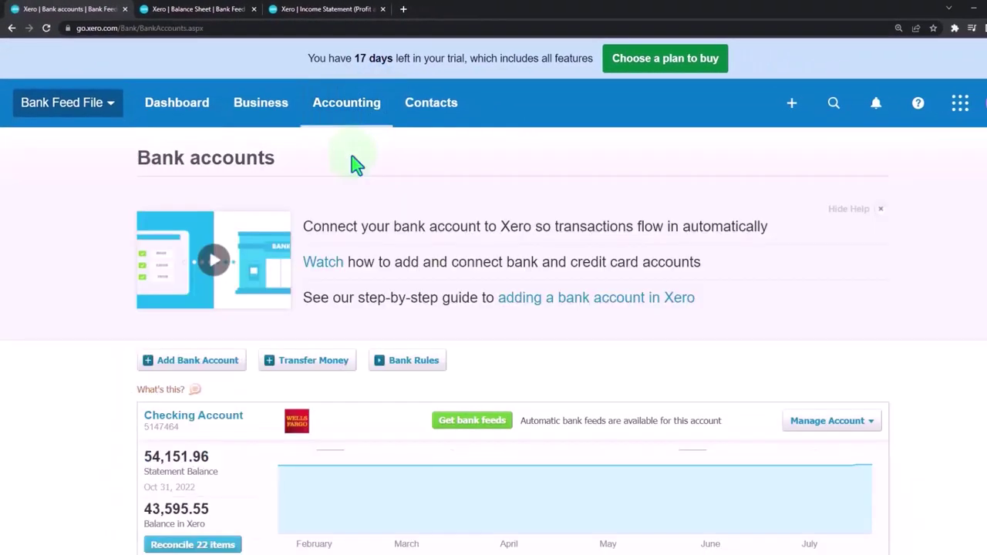
scroll(351, 163, down, 3)
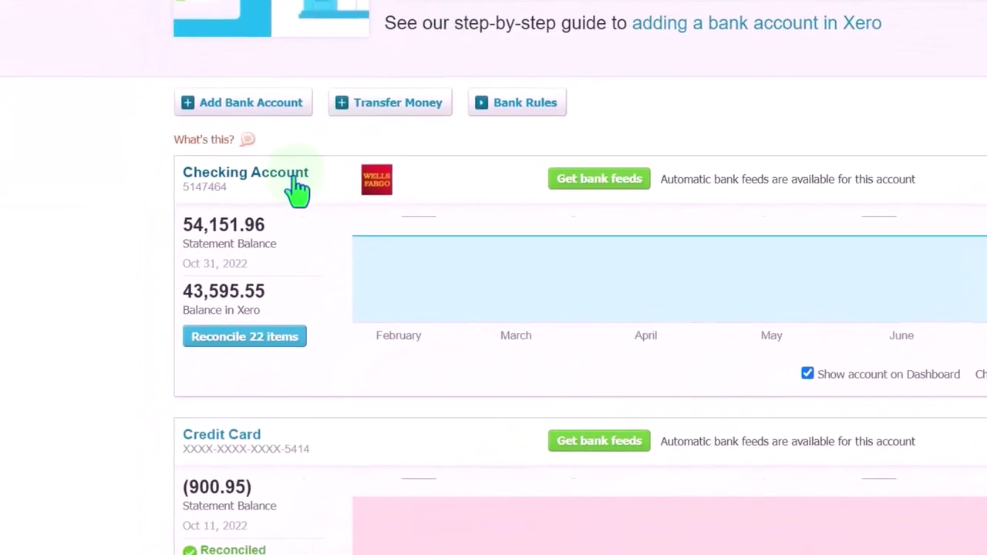
click(313, 154)
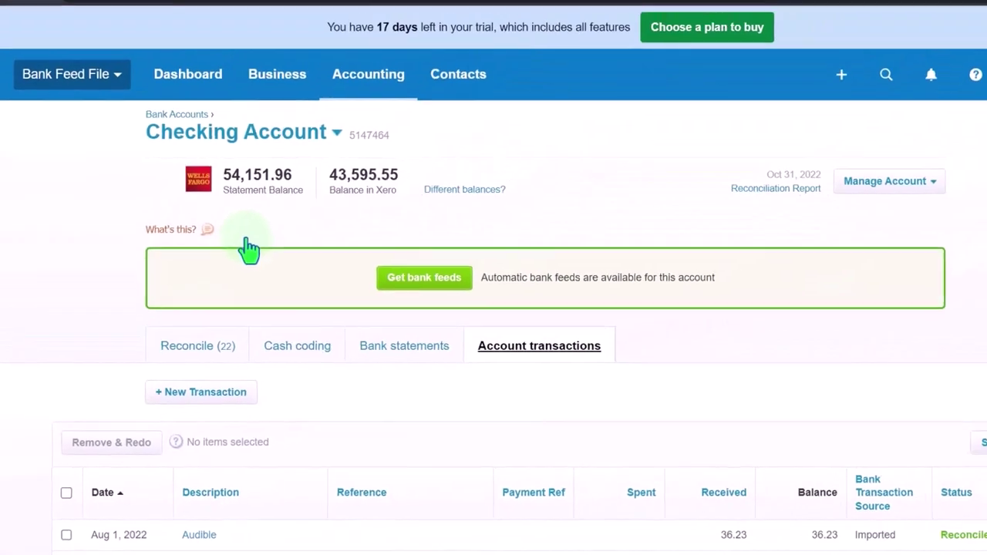
click(205, 345)
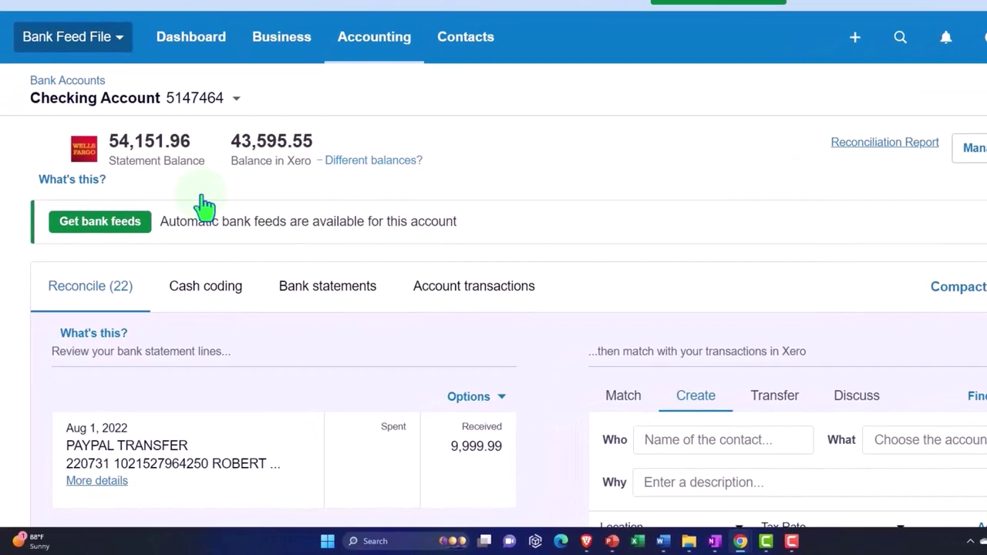
scroll(205, 204, down, 1)
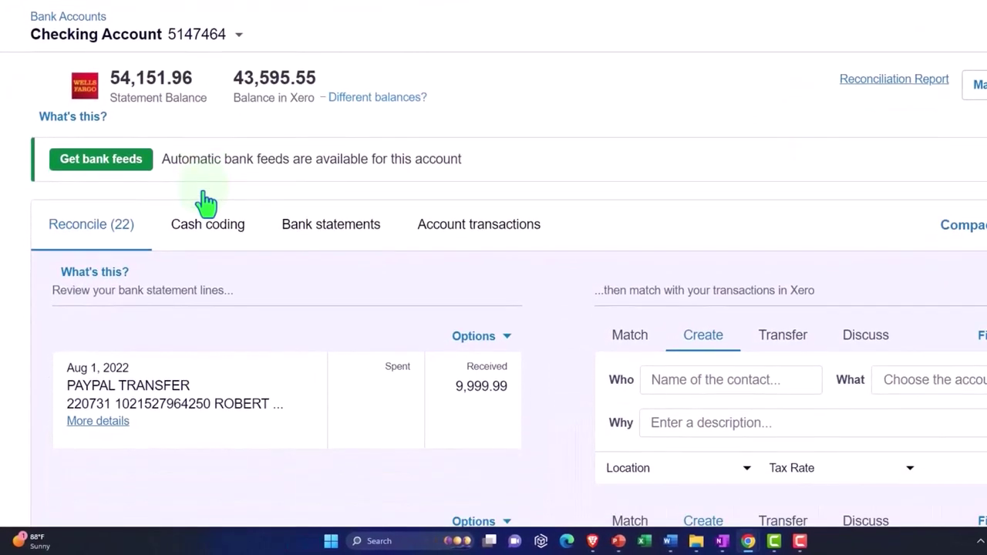
scroll(206, 202, down, 2)
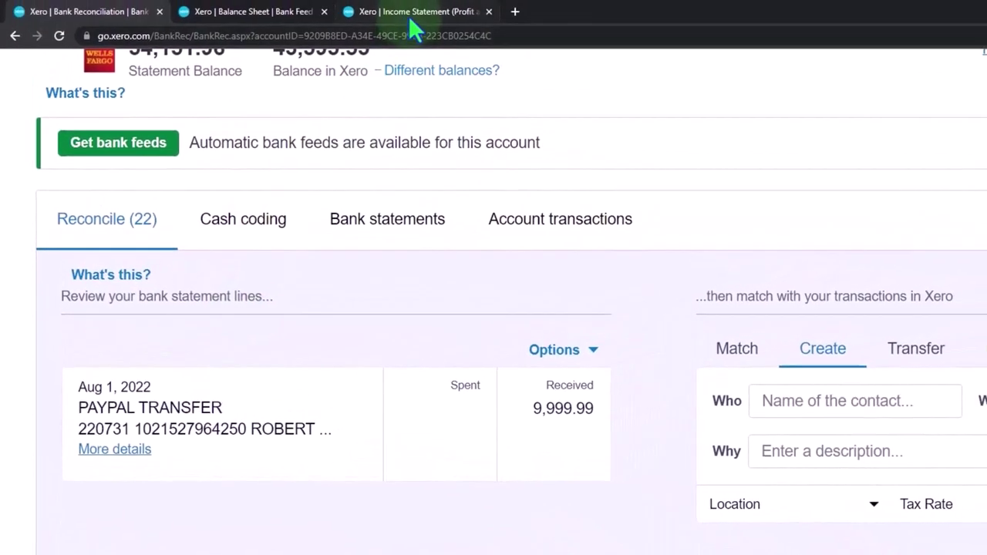
Step: Review the 2022 Income Statement, with Sales 2,175.25 and SkillSuccess 1,181.57, scrolling back to the top
click(410, 16)
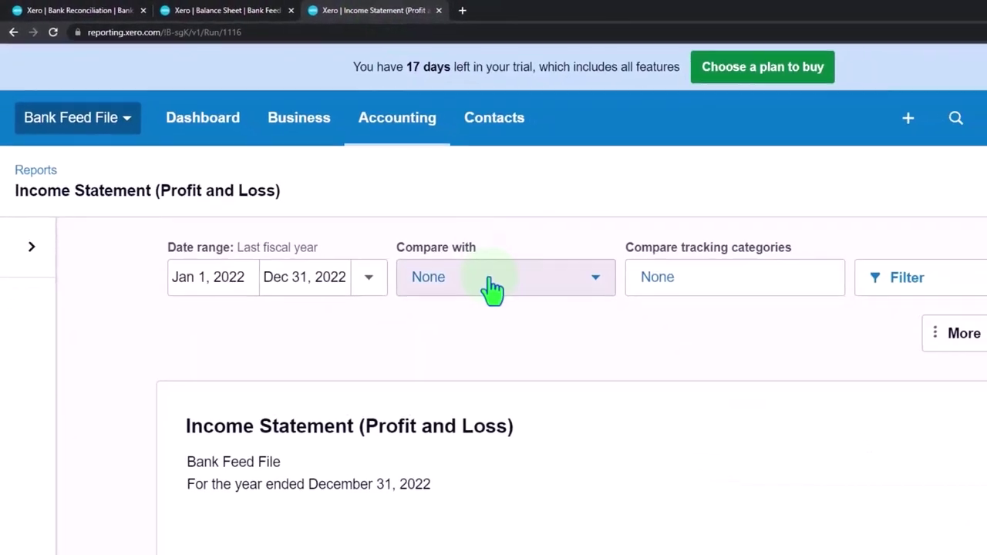
scroll(432, 254, down, 3)
scroll(424, 248, down, 10)
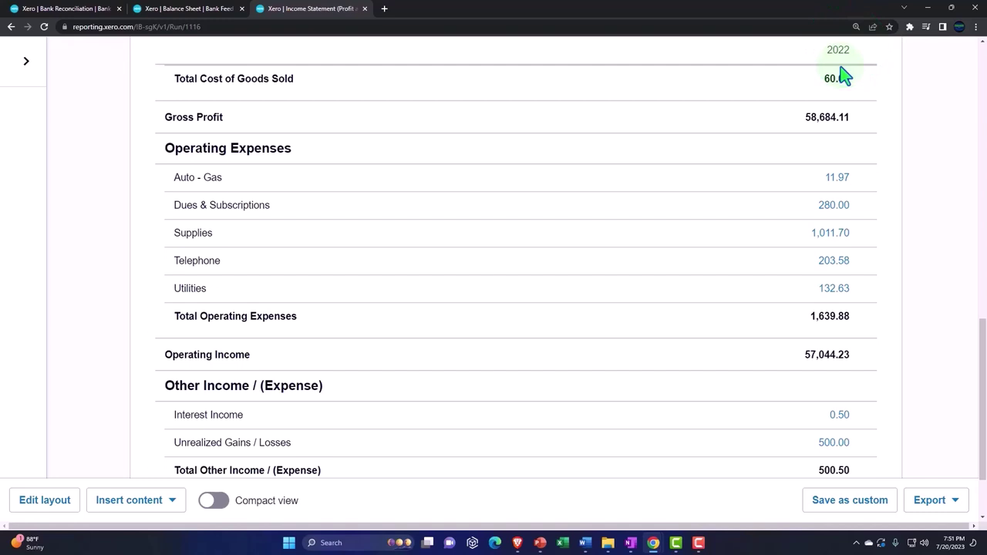
scroll(839, 80, up, 8)
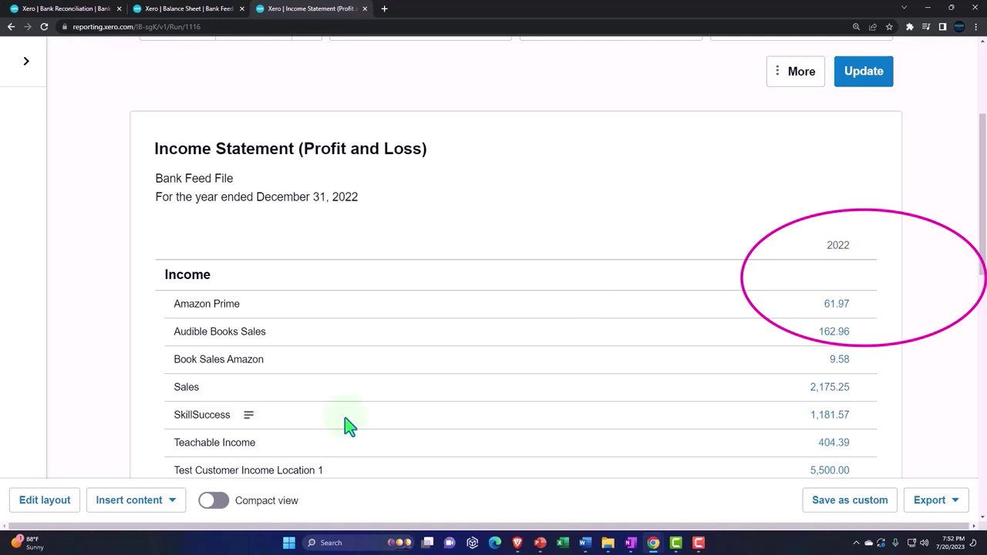
click(54, 516)
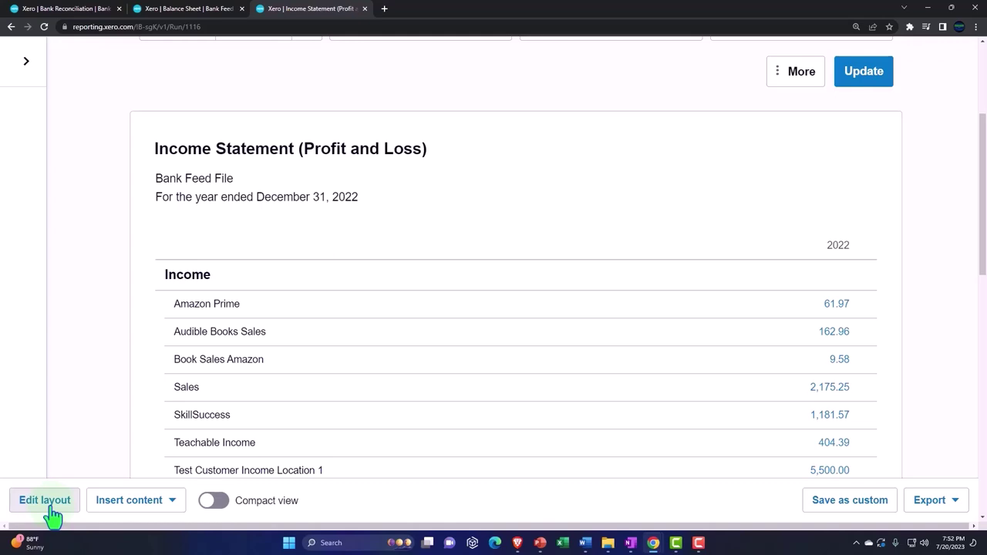
scroll(498, 386, up, 3)
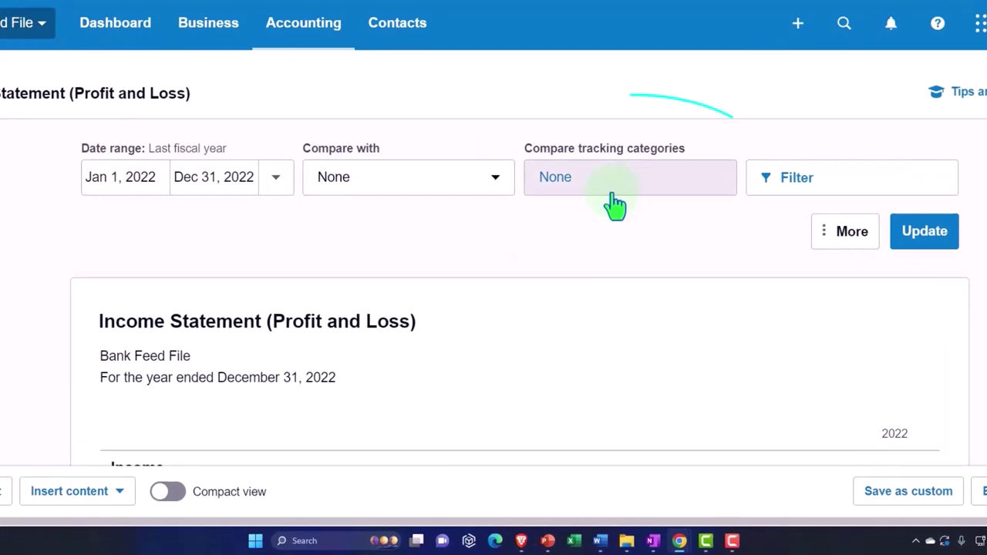
Step: Go to Advanced > Tracking categories and review the Location options Loc 1, Loc 2 and NA
click(91, 9)
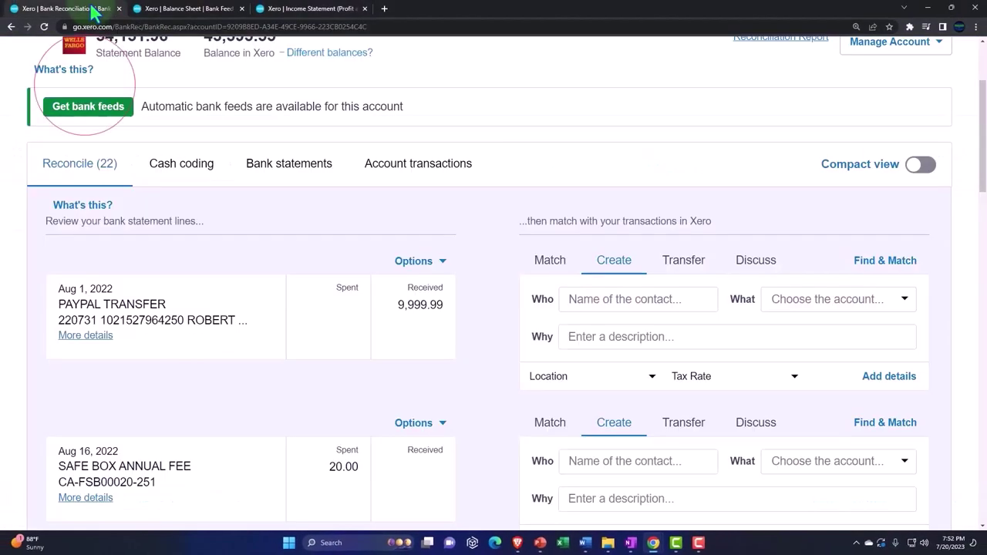
scroll(246, 193, up, 2)
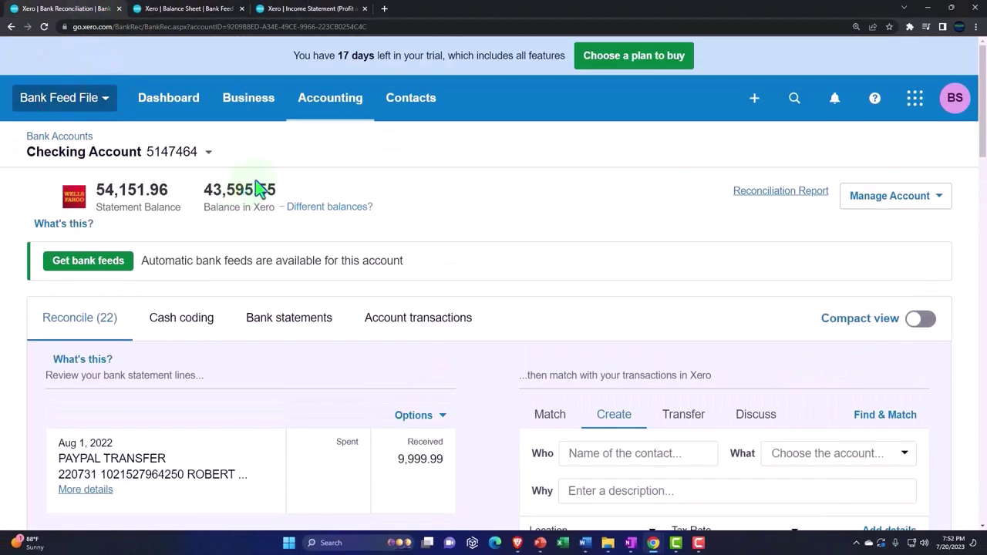
click(332, 121)
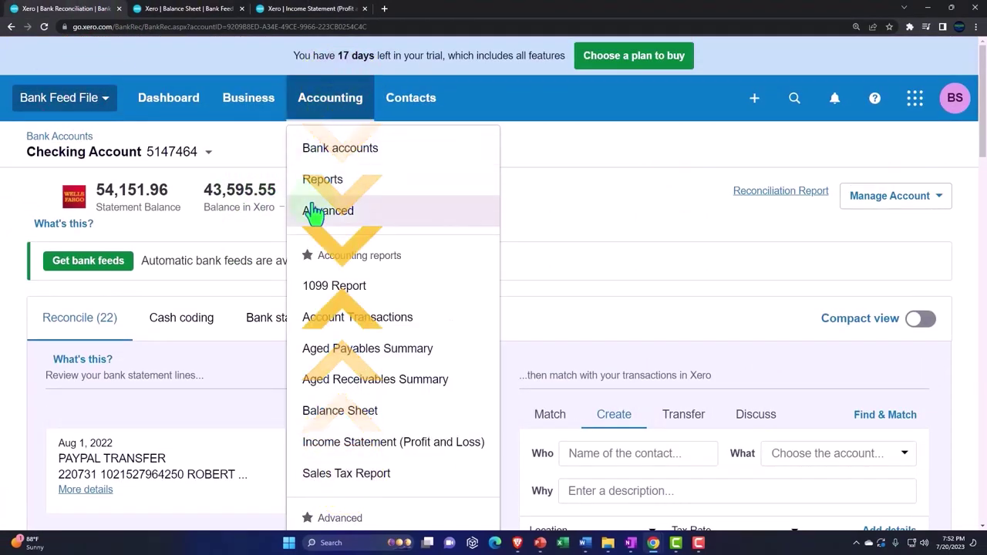
click(382, 219)
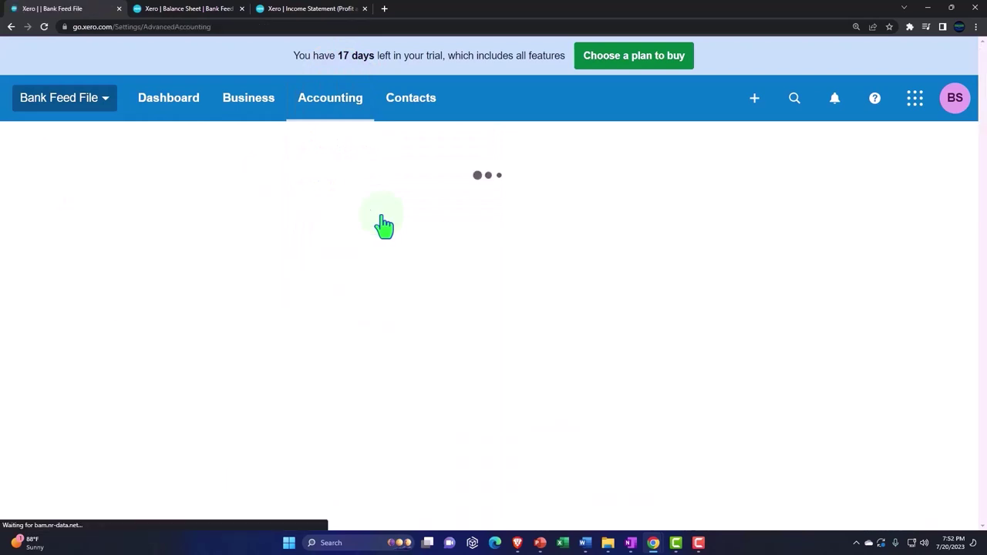
scroll(386, 224, down, 1)
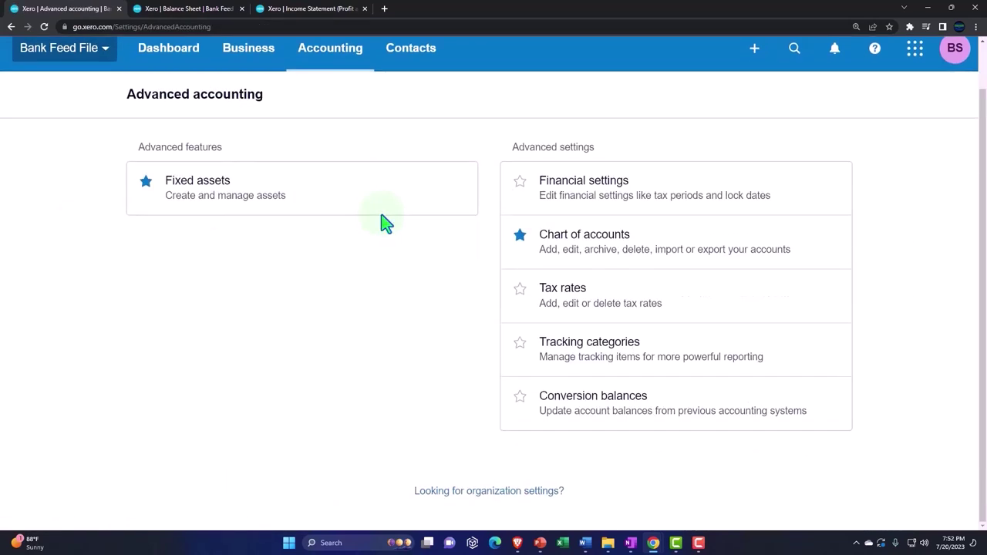
click(579, 363)
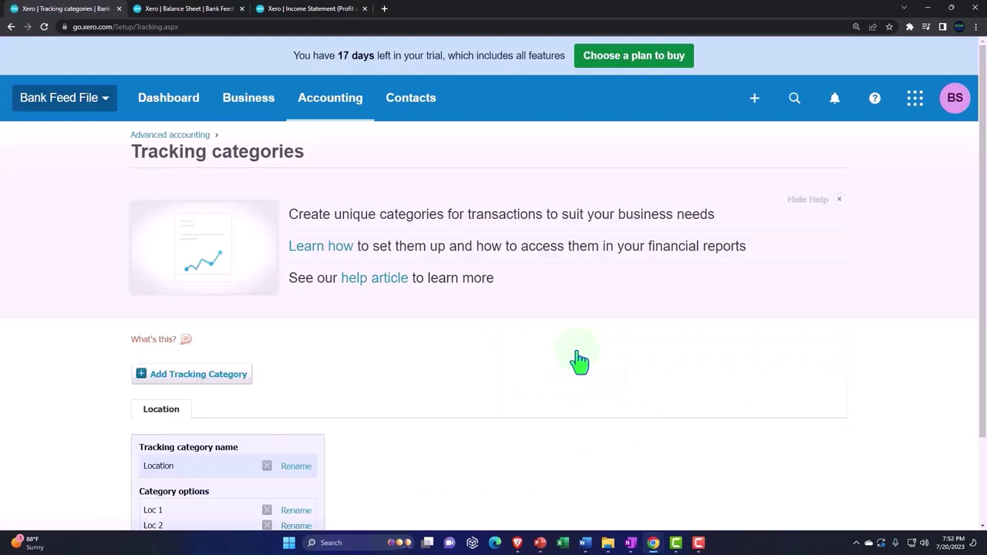
scroll(579, 362, down, 2)
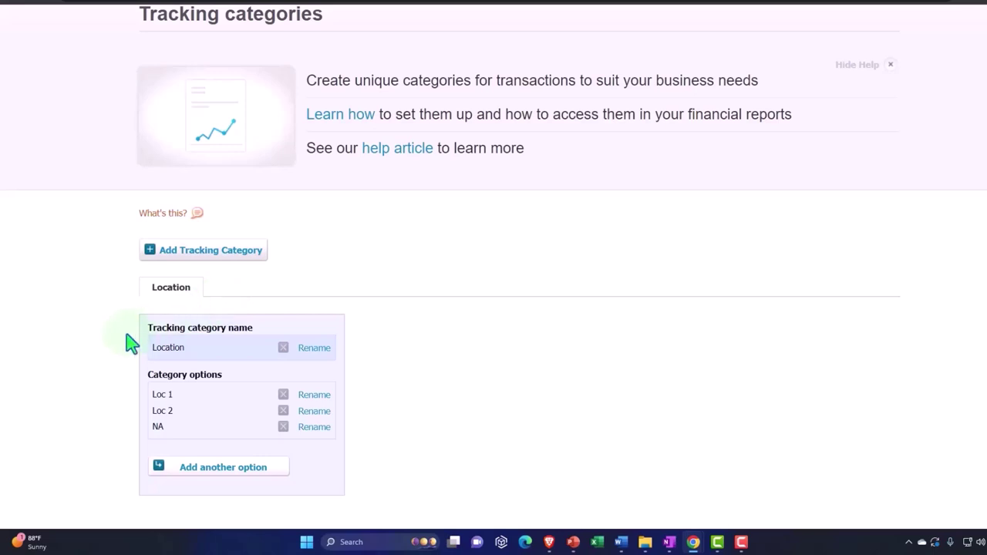
scroll(88, 353, up, 2)
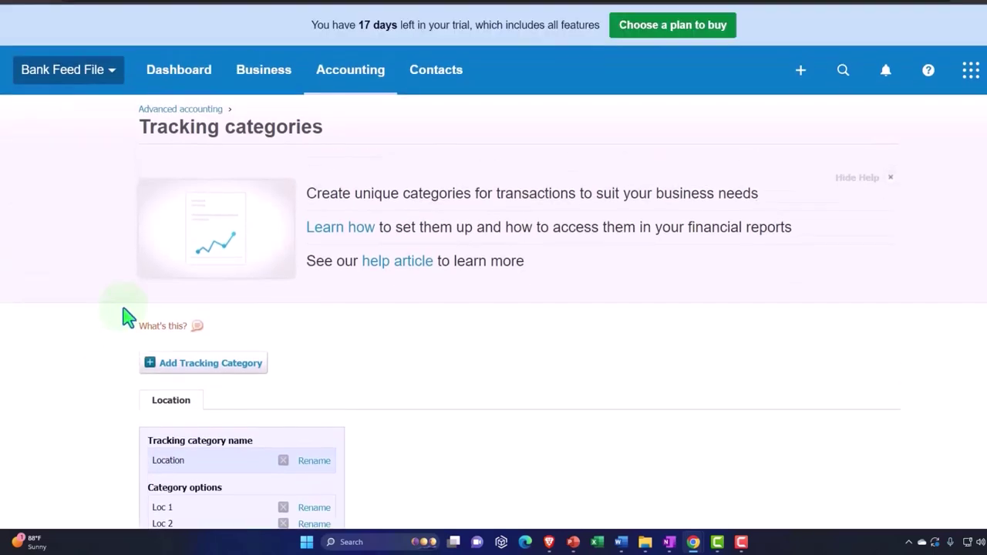
Step: Open the Chart of accounts and filter it to the Expenses tab
click(338, 91)
scroll(401, 280, down, 2)
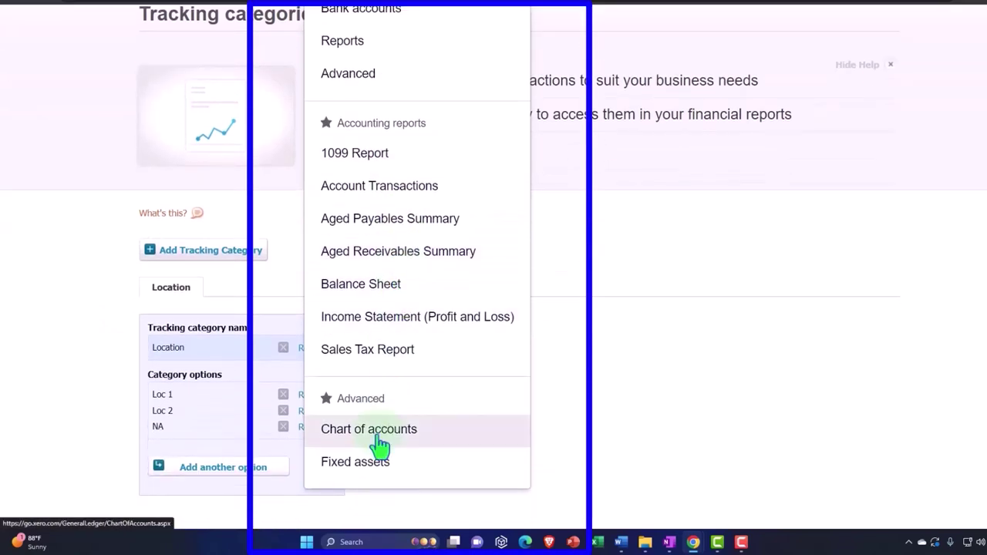
click(374, 447)
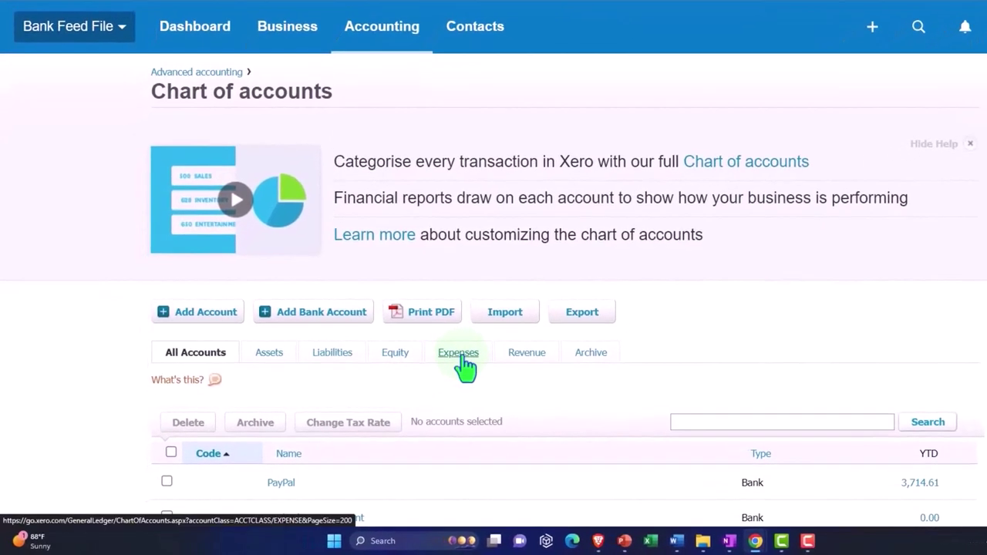
click(463, 358)
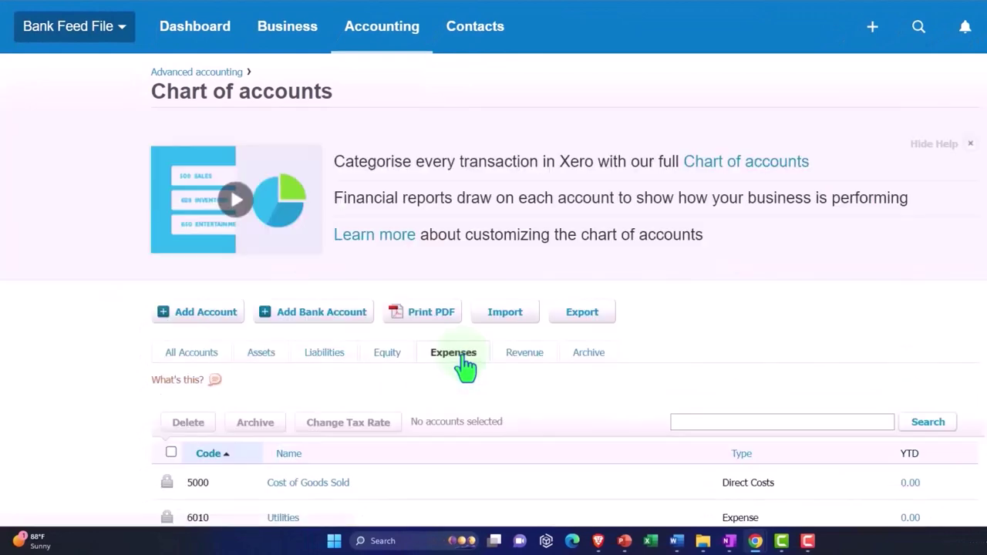
scroll(466, 365, down, 4)
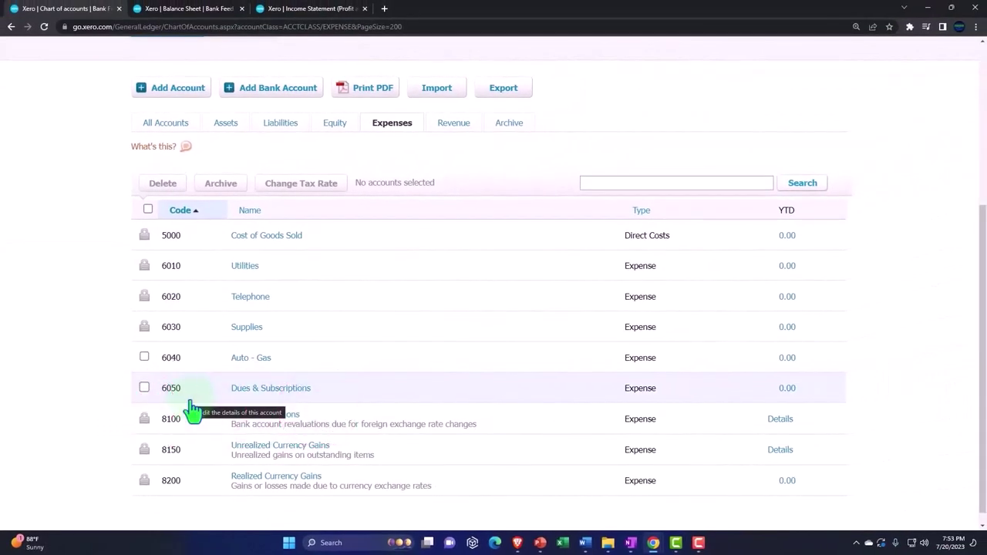
scroll(193, 409, up, 2)
Step: Create an Expense-type account with code 6060 named 'Test Expense Location 1' and save it
click(178, 251)
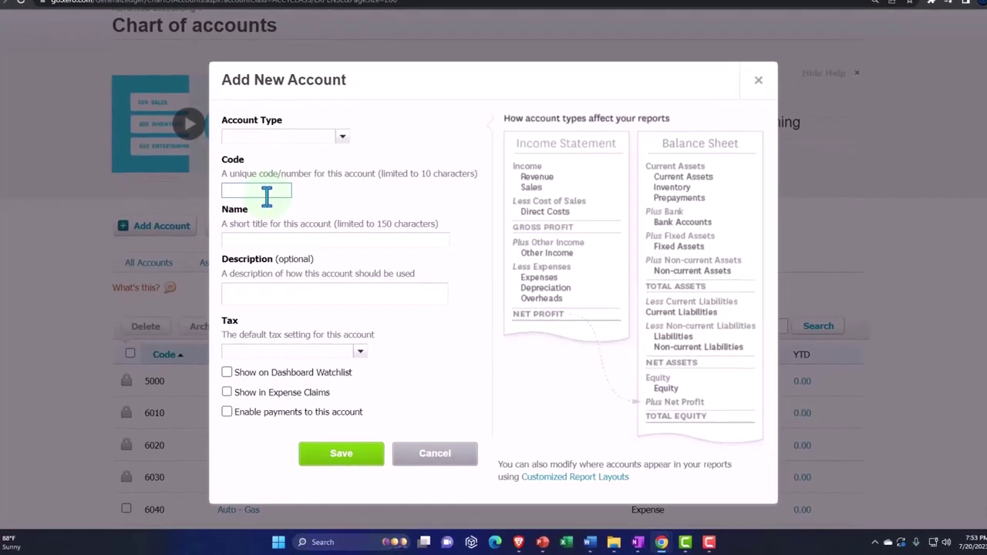
click(266, 193)
text(6060)
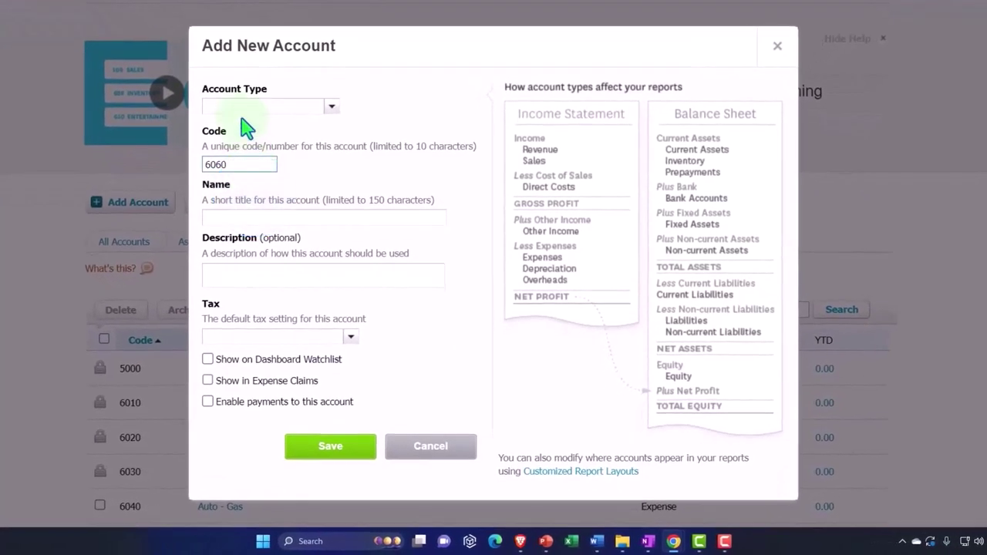
click(237, 107)
text(ex)
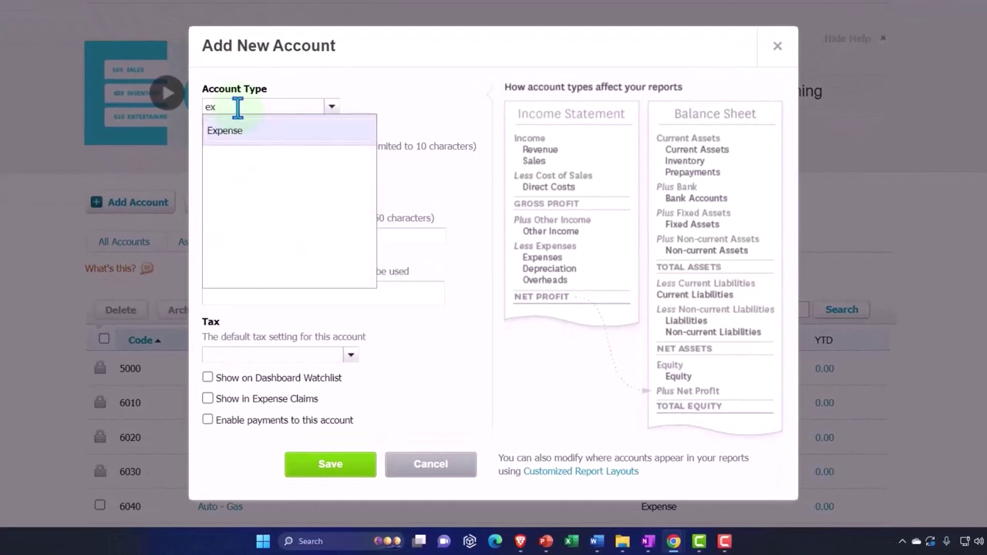
click(236, 133)
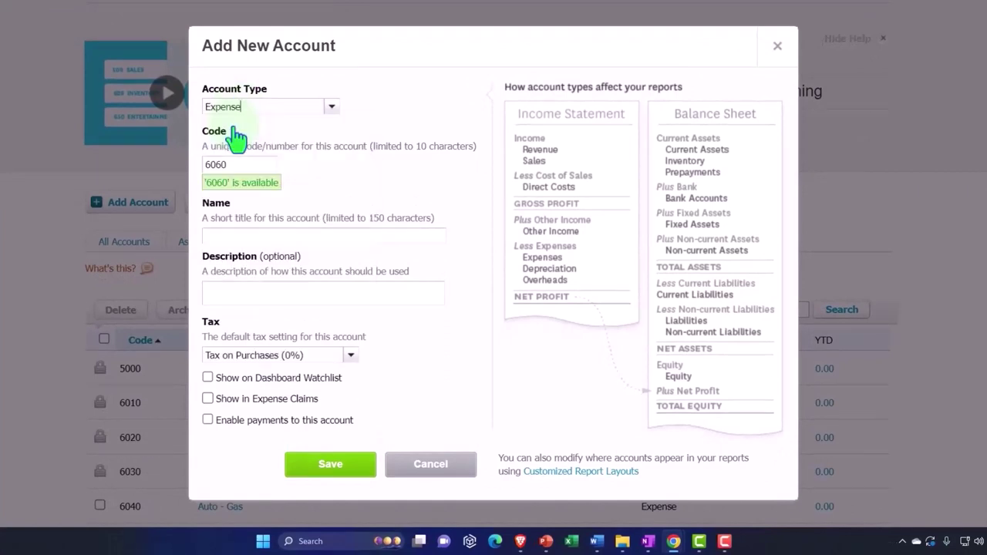
click(235, 236)
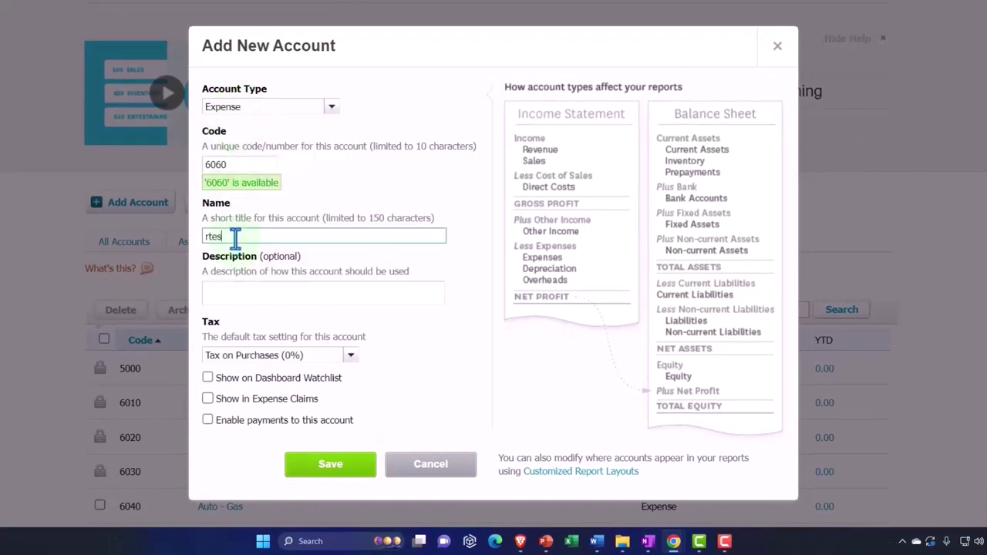
text(Test )
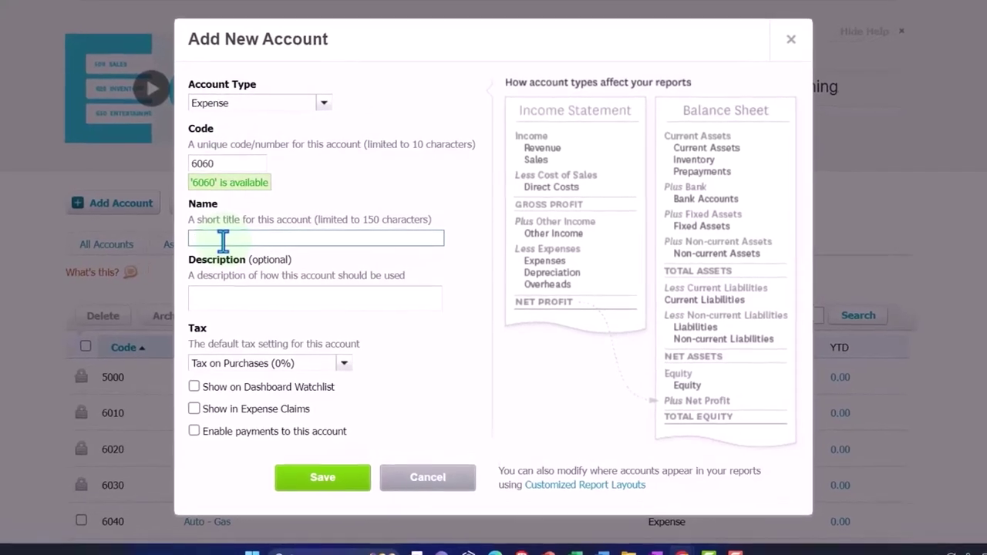
text(Expense)
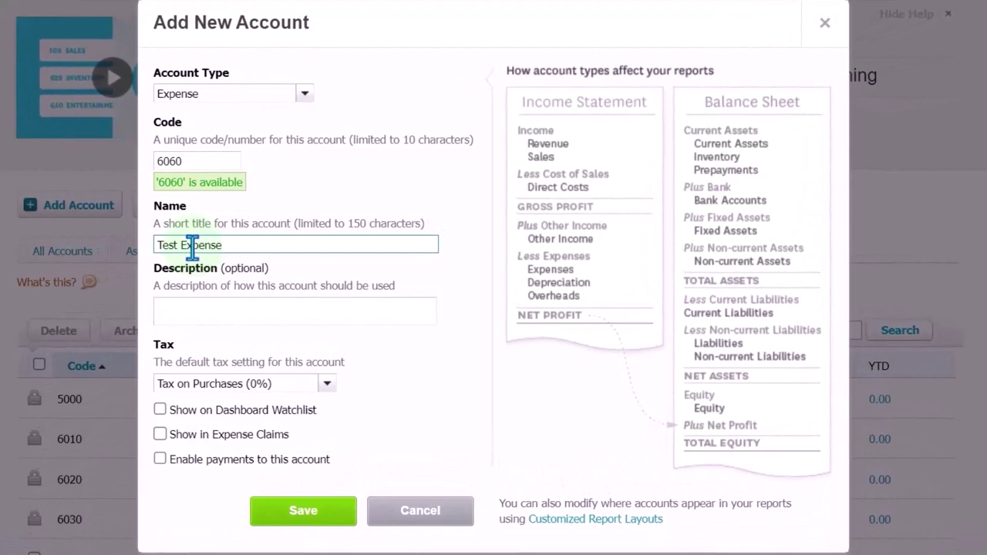
text( Location 1)
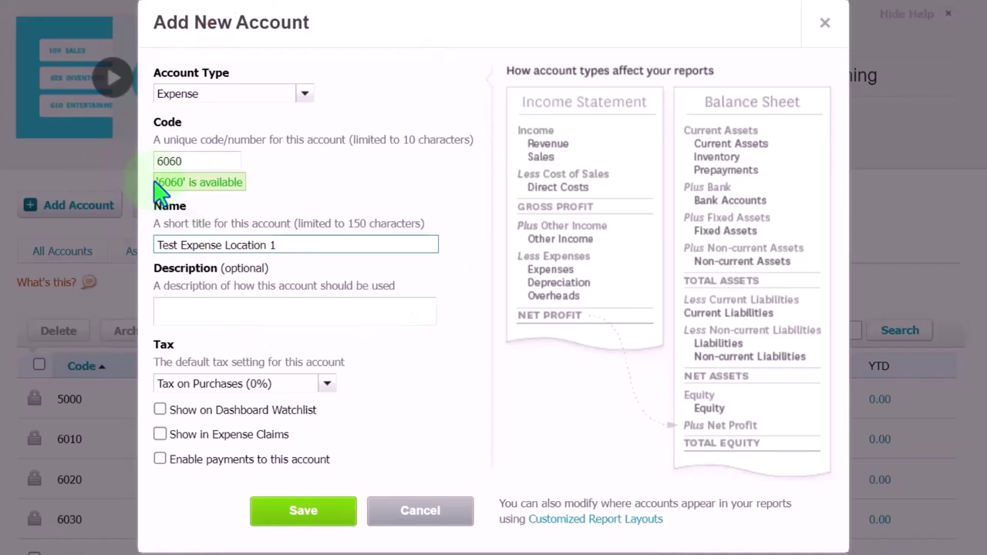
click(330, 513)
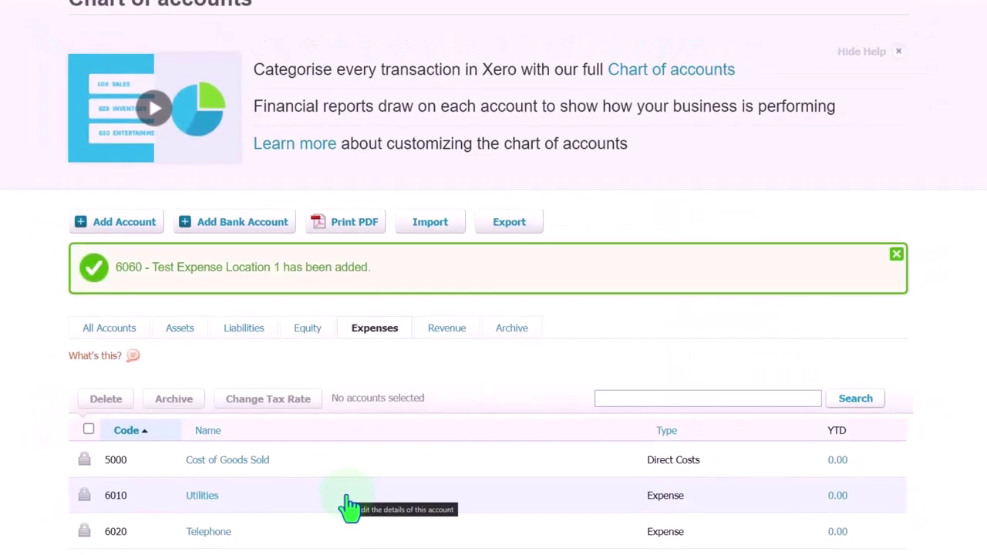
Step: Create an Expense-type account with code 6065 named 'Test Expense Location 2' and save it
click(177, 239)
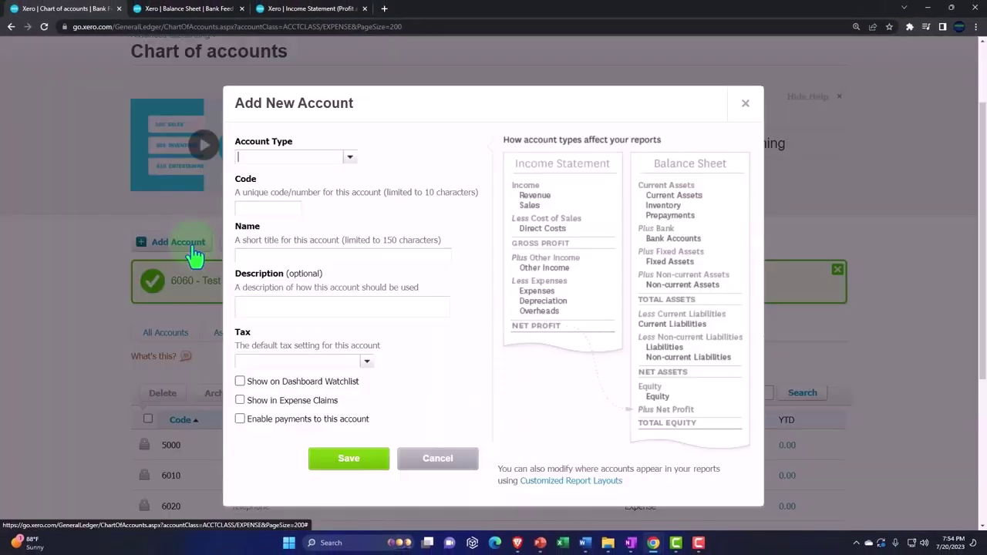
click(270, 208)
text(6065)
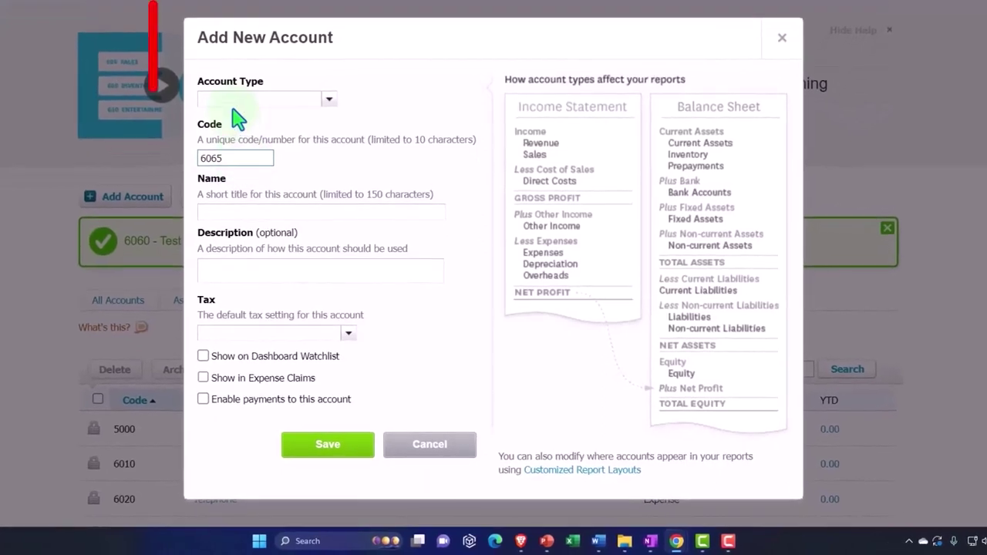
click(231, 103)
text(ex)
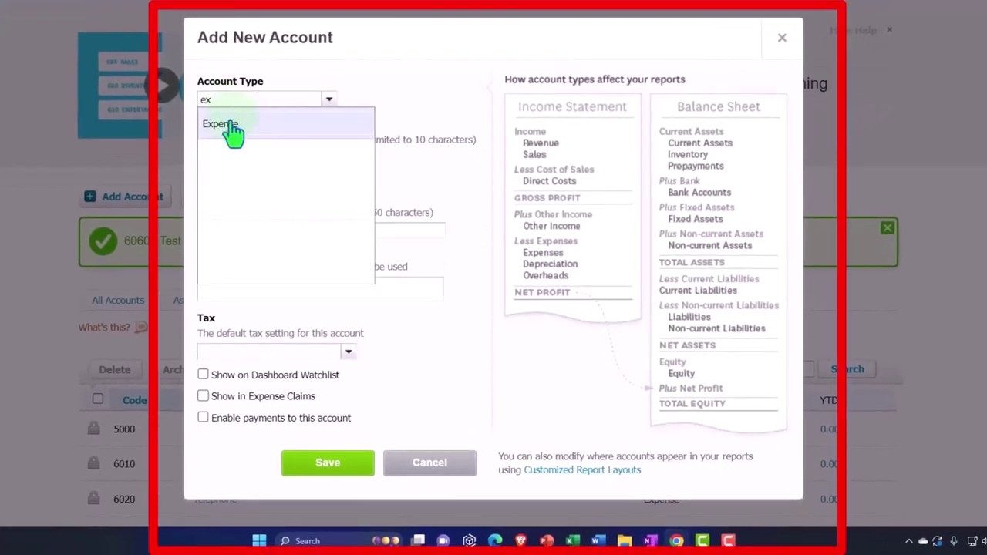
click(231, 130)
click(230, 229)
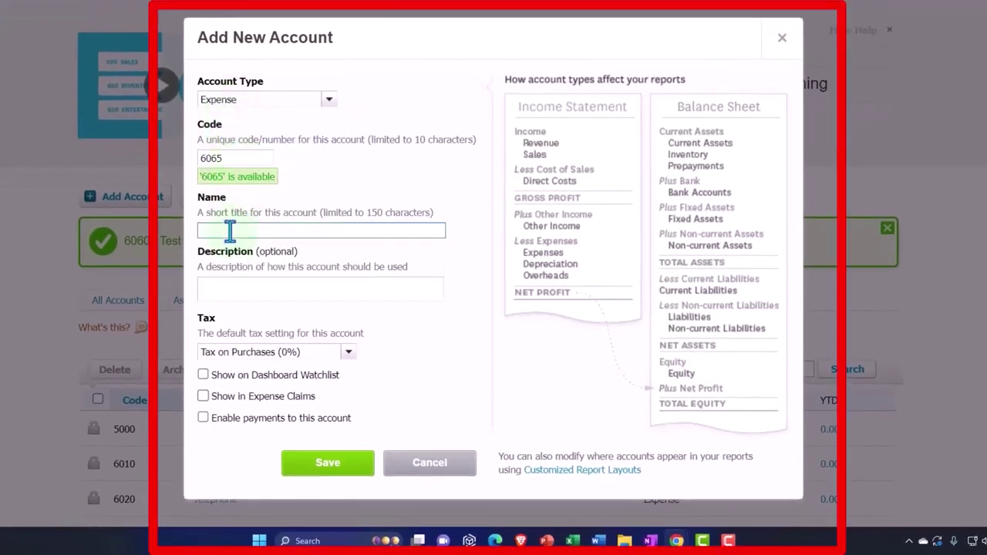
text(Test Expense Location 2)
click(324, 465)
scroll(106, 319, down, 4)
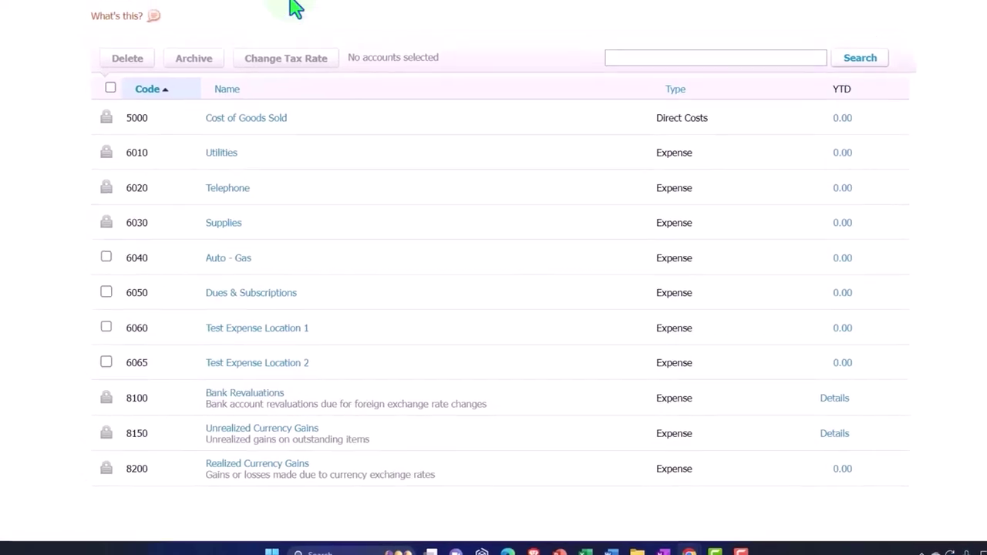
Step: In the Income Statement tab, check the 2022 operating expenses totalling 1,639.88
click(337, 2)
scroll(363, 227, down, 9)
scroll(277, 462, down, 3)
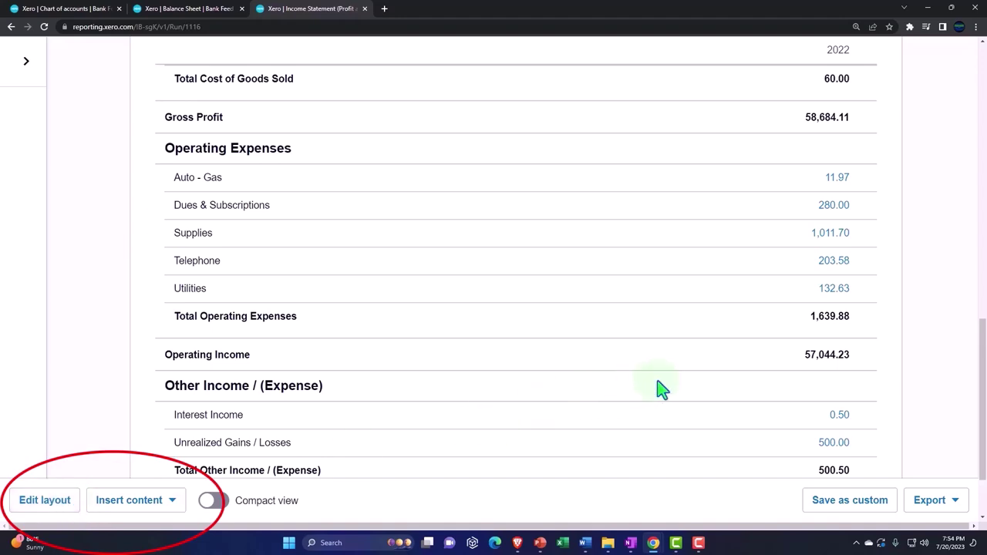
scroll(660, 390, up, 10)
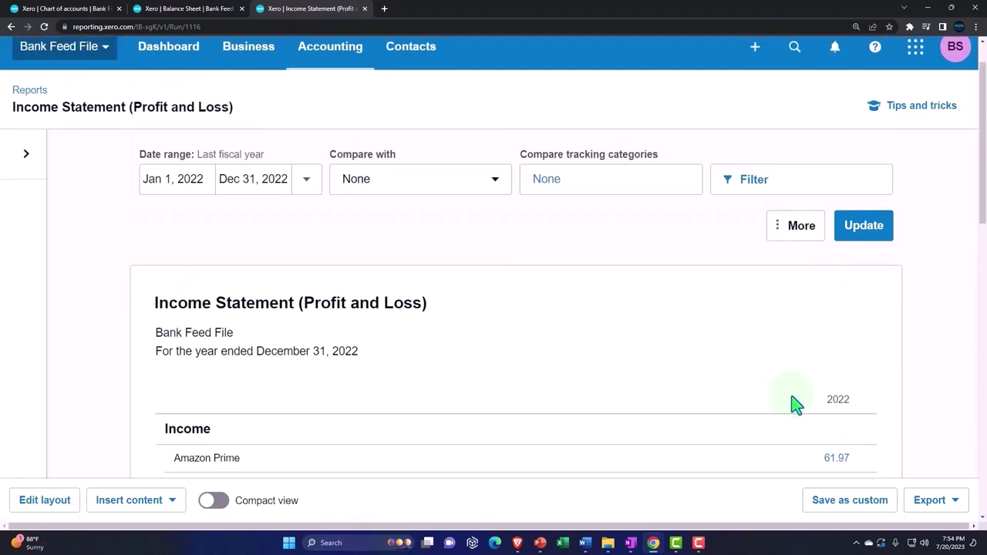
click(838, 409)
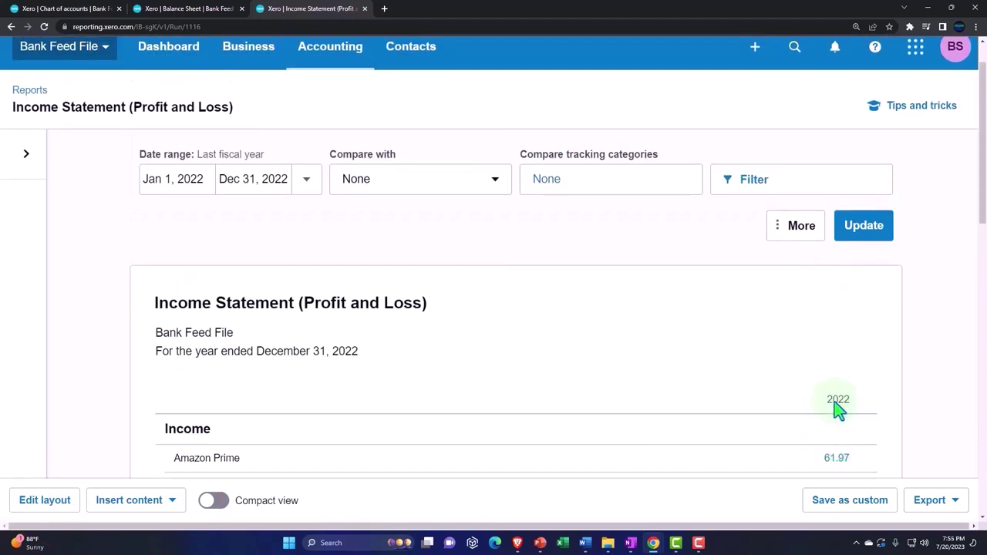